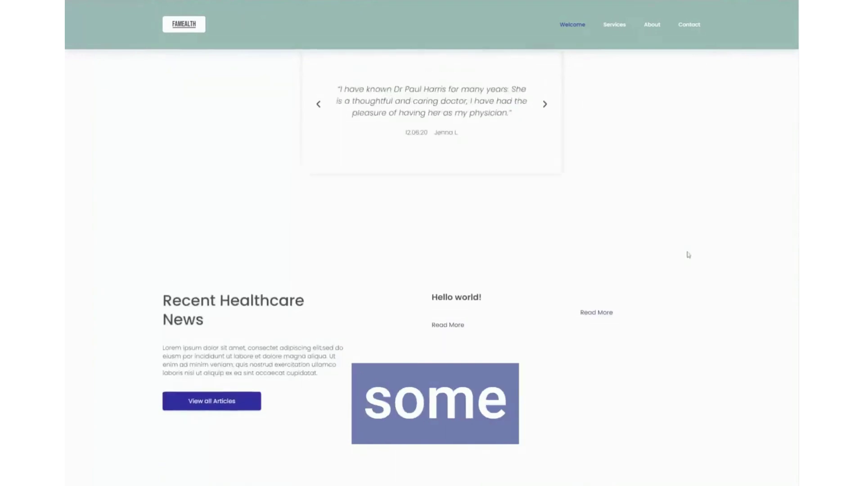
Step: Create a new AB split test titled Elementor Home and set its test type to On Page Elements
{"action": "scroll", "coordinate": [687, 258], "scroll_direction": "up", "scroll_amount": 5}
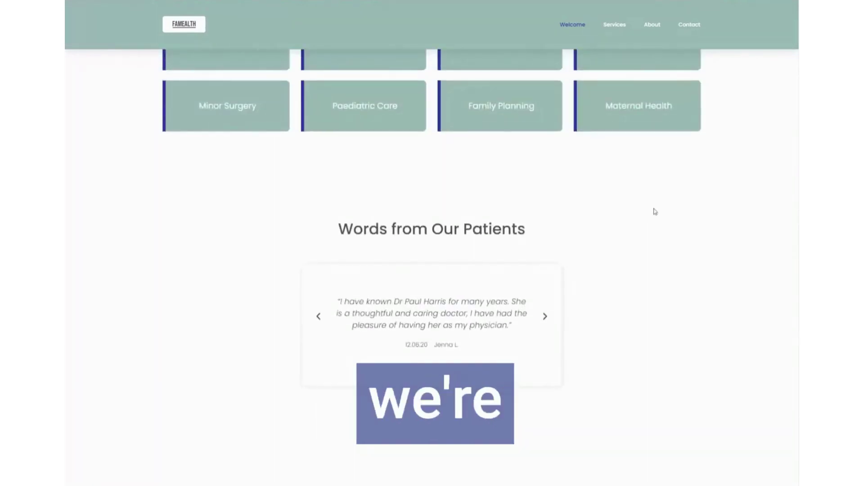
{"action": "mouse_move", "coordinate": [189, 1]}
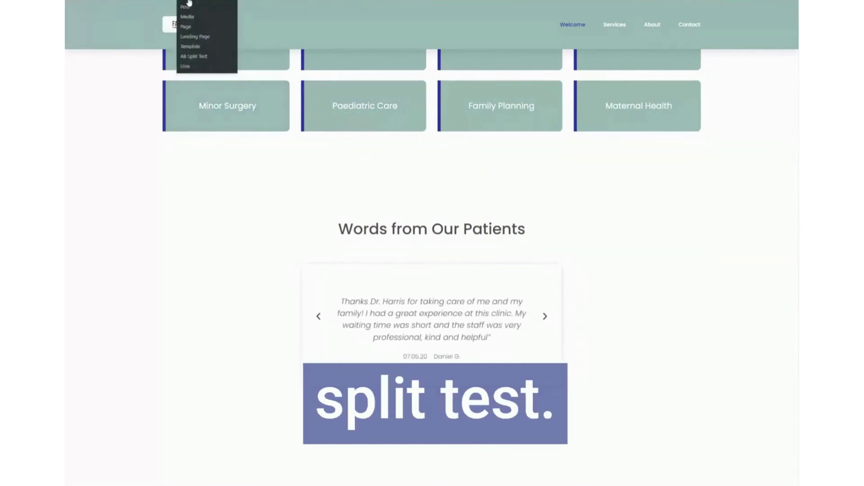
{"action": "left_click", "coordinate": [204, 57]}
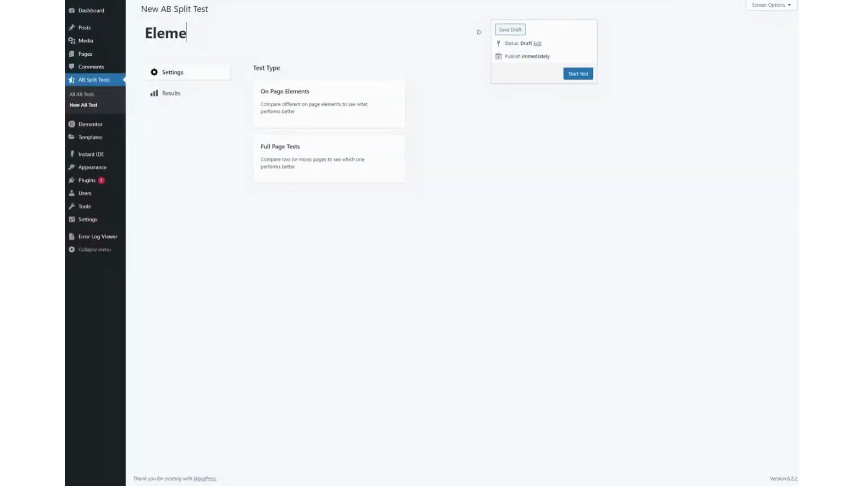
{"action": "left_click", "coordinate": [301, 97]}
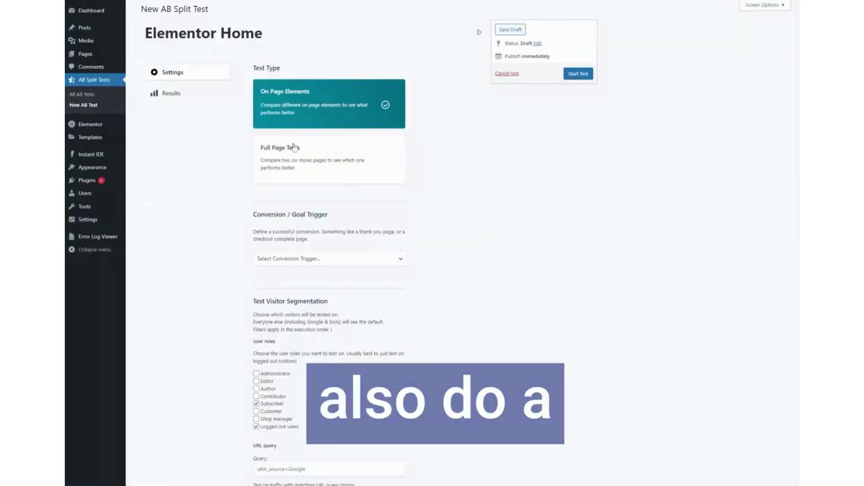
Step: Try the Full Page Tests type with test ai as the page and two and one as variations, then return to On Page Elements
{"action": "left_click", "coordinate": [310, 156]}
{"action": "scroll", "coordinate": [269, 138], "scroll_direction": "down", "scroll_amount": 1}
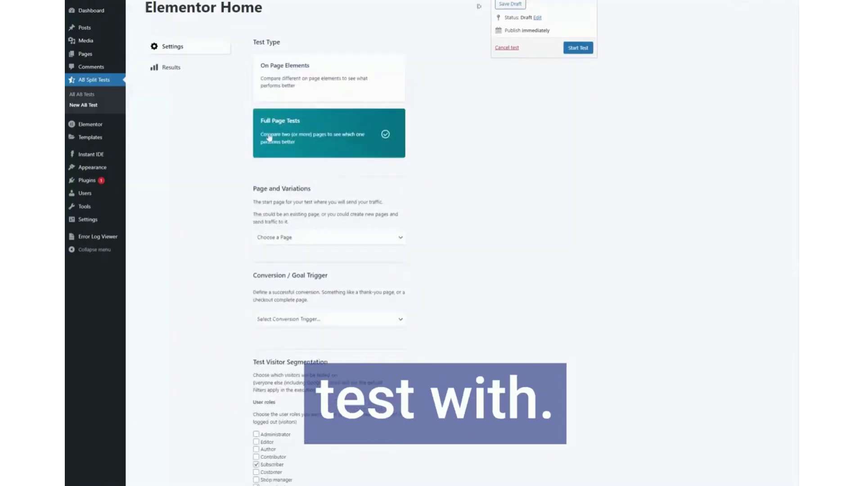
{"action": "scroll", "coordinate": [269, 137], "scroll_direction": "down", "scroll_amount": 3}
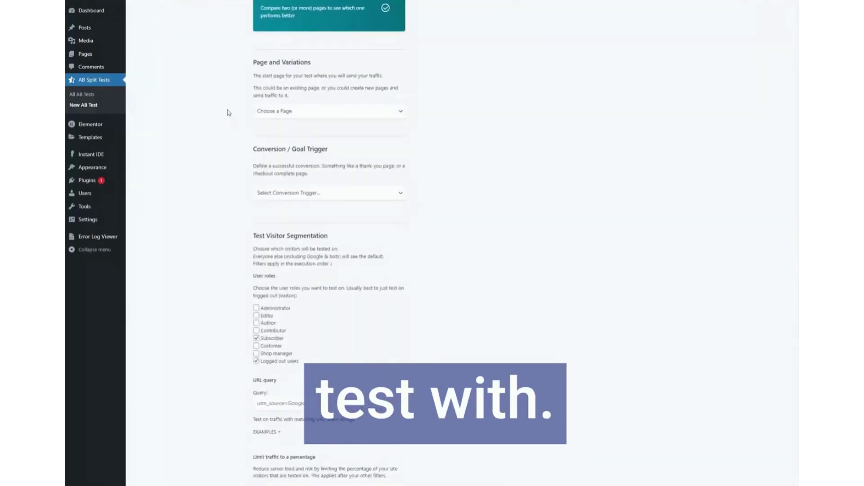
{"action": "left_click", "coordinate": [282, 115]}
{"action": "left_click", "coordinate": [336, 205]}
{"action": "scroll", "coordinate": [314, 235], "scroll_direction": "down", "scroll_amount": 3}
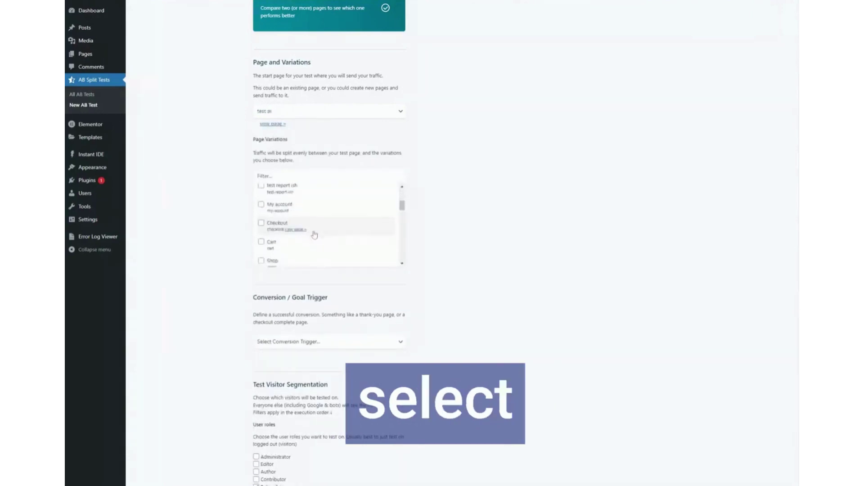
{"action": "scroll", "coordinate": [314, 235], "scroll_direction": "down", "scroll_amount": 3}
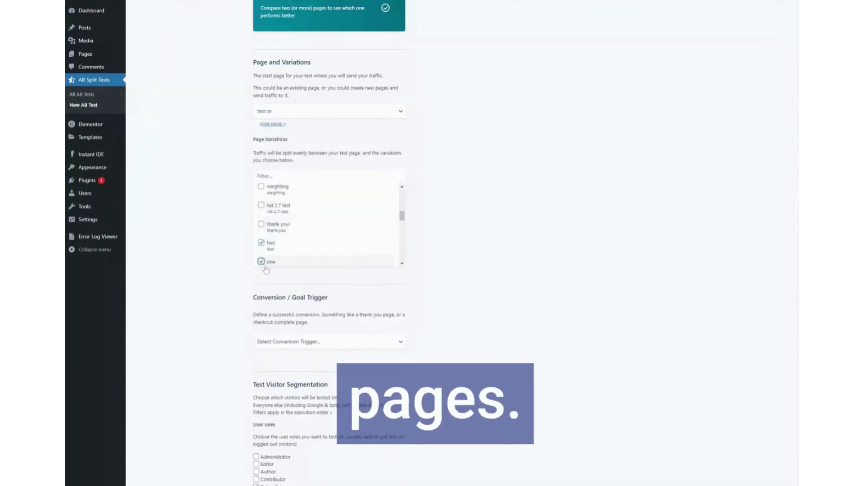
{"action": "scroll", "coordinate": [473, 225], "scroll_direction": "up", "scroll_amount": 4}
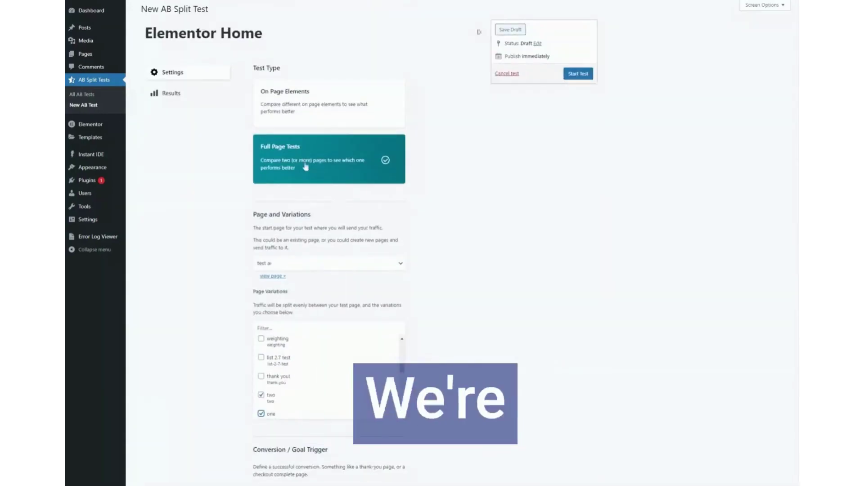
{"action": "left_click", "coordinate": [316, 113]}
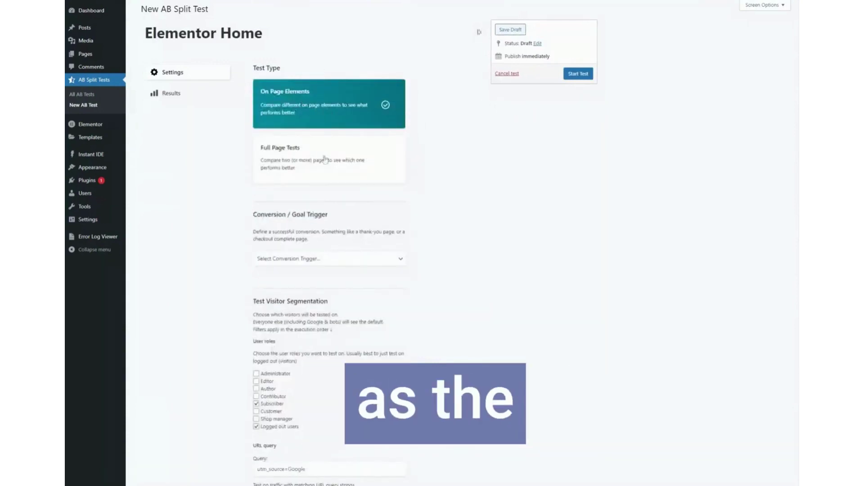
Step: Choose the Contact page as the conversion trigger and start the Elementor Home test
{"action": "scroll", "coordinate": [430, 180], "scroll_direction": "down", "scroll_amount": 2}
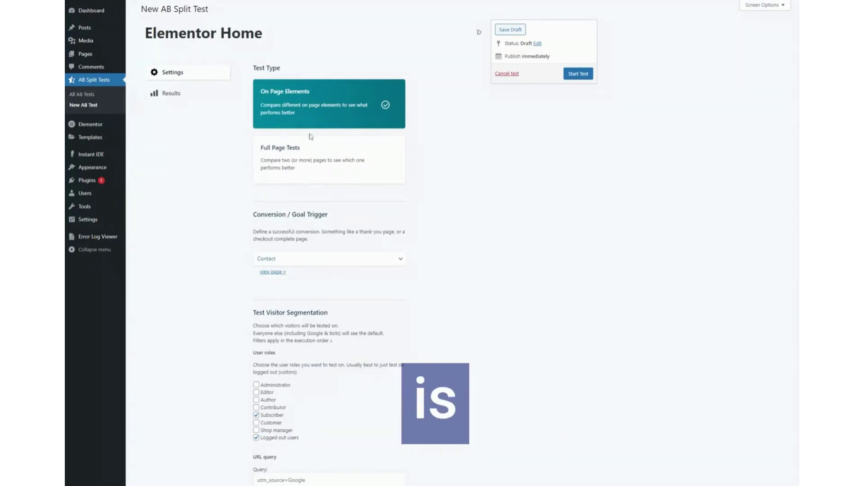
{"action": "left_click", "coordinate": [578, 73]}
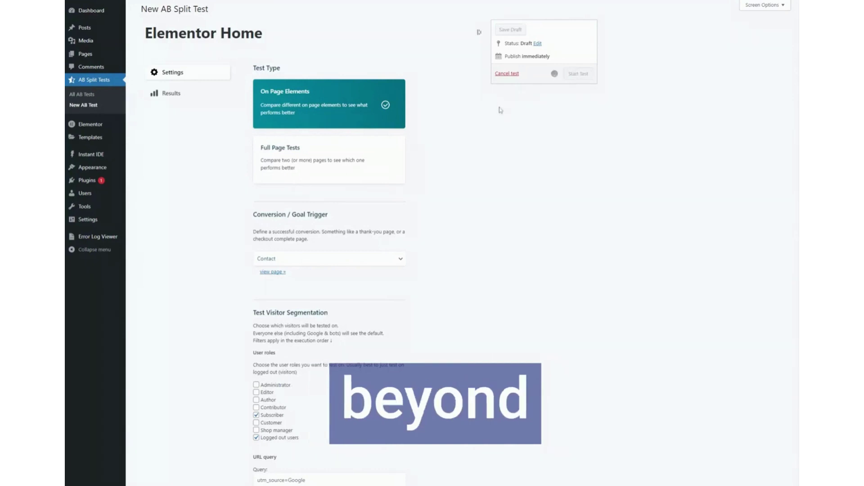
{"action": "scroll", "coordinate": [392, 338], "scroll_direction": "down", "scroll_amount": 8}
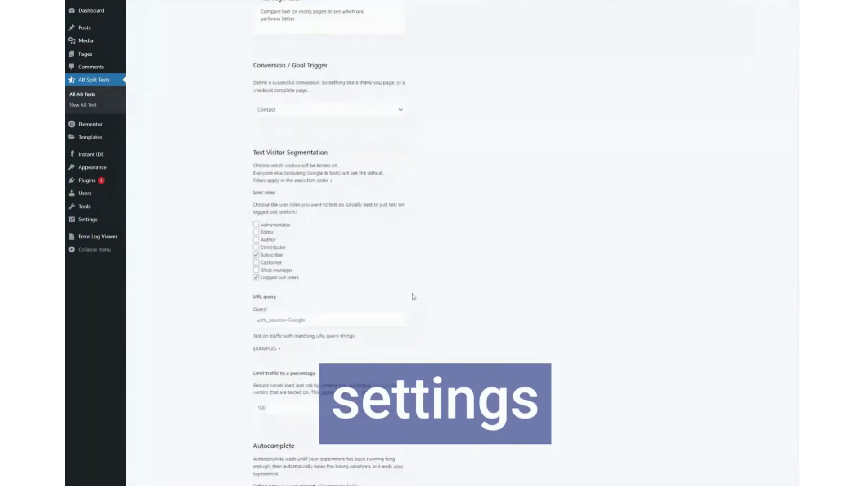
{"action": "scroll", "coordinate": [460, 322], "scroll_direction": "up", "scroll_amount": 8}
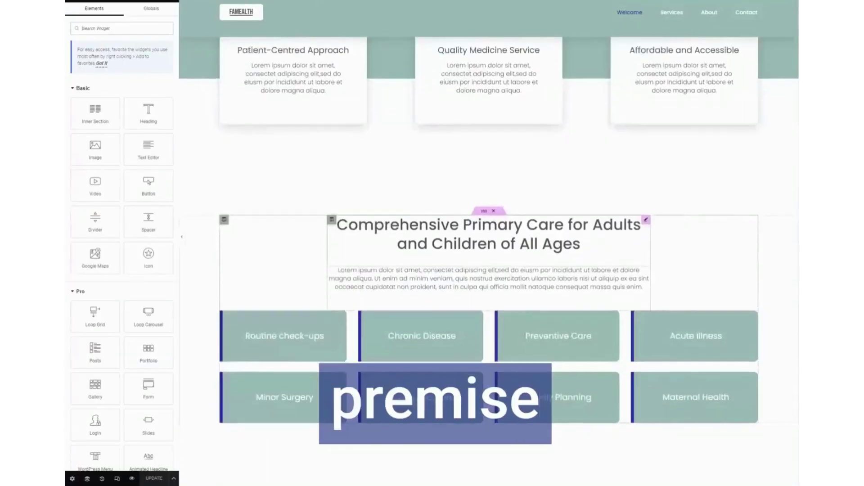
Step: Examine the homepage layout in the Elementor editor, from the hero down to the Words from Our Patients testimonials section
{"action": "scroll", "coordinate": [562, 274], "scroll_direction": "down", "scroll_amount": 7}
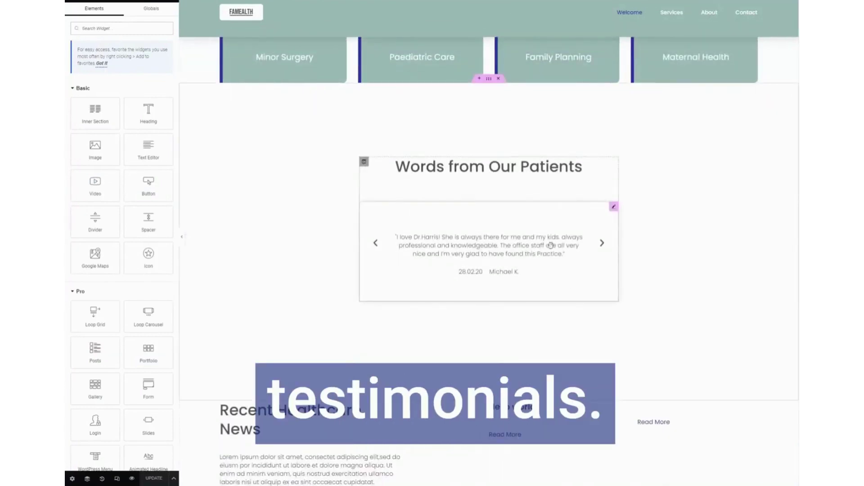
{"action": "scroll", "coordinate": [219, 273], "scroll_direction": "up", "scroll_amount": 2}
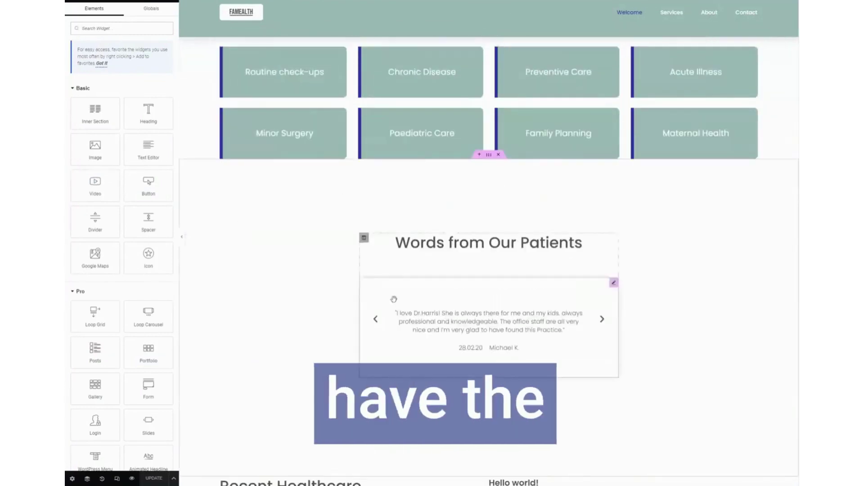
{"action": "scroll", "coordinate": [285, 301], "scroll_direction": "up", "scroll_amount": 10}
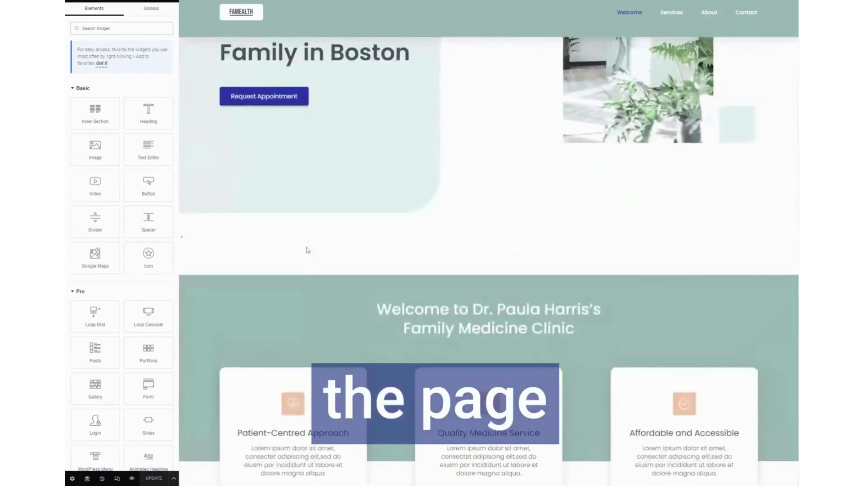
{"action": "scroll", "coordinate": [307, 251], "scroll_direction": "up", "scroll_amount": 2}
{"action": "scroll", "coordinate": [323, 293], "scroll_direction": "down", "scroll_amount": 15}
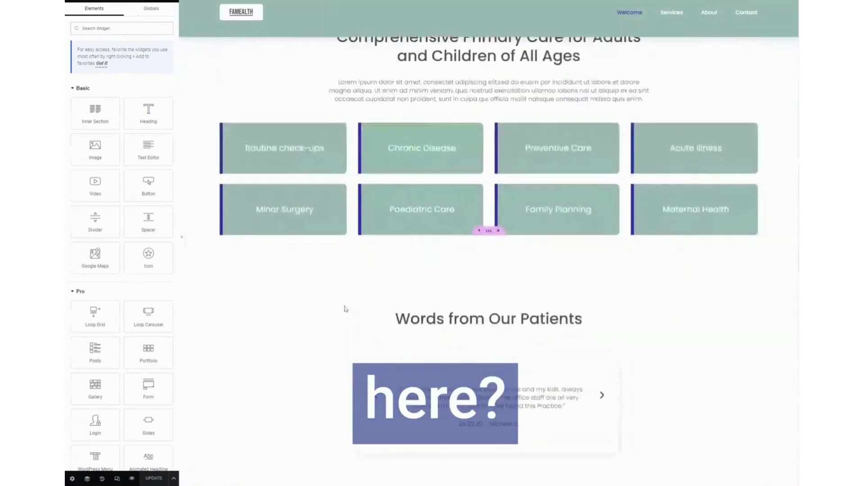
{"action": "scroll", "coordinate": [346, 309], "scroll_direction": "down", "scroll_amount": 5}
{"action": "scroll", "coordinate": [344, 319], "scroll_direction": "up", "scroll_amount": 2}
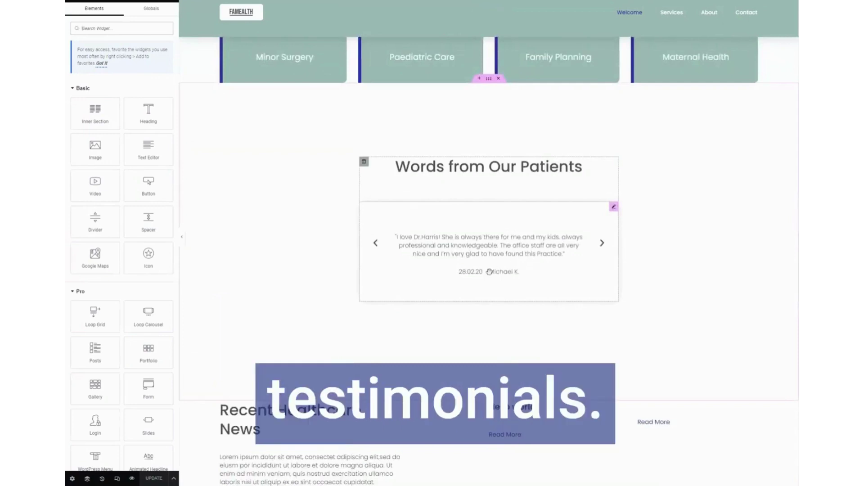
{"action": "scroll", "coordinate": [482, 283], "scroll_direction": "down", "scroll_amount": 3}
{"action": "scroll", "coordinate": [507, 358], "scroll_direction": "up", "scroll_amount": 4}
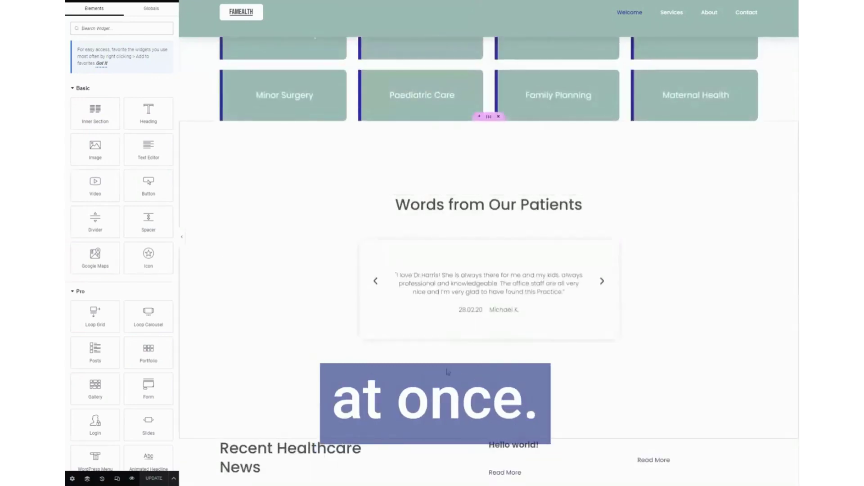
Step: Assign the testimonials section to the Elementor Home experiment with the variation name default
{"action": "left_click", "coordinate": [489, 120]}
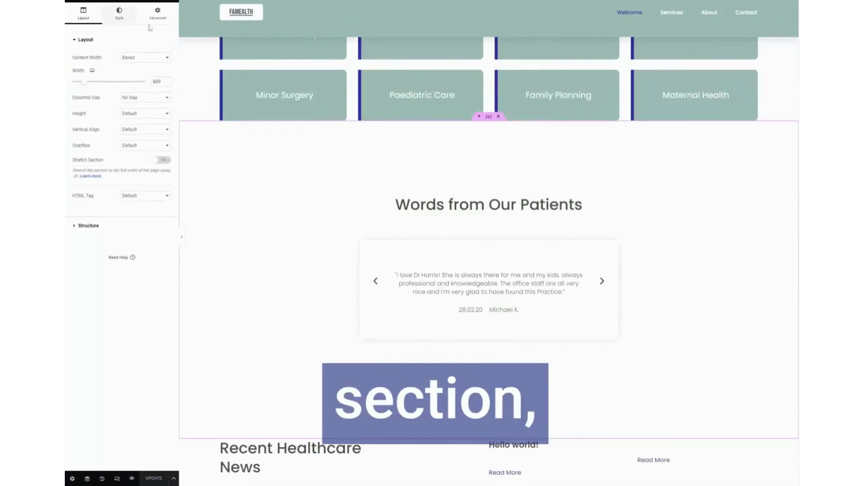
{"action": "left_click", "coordinate": [154, 16]}
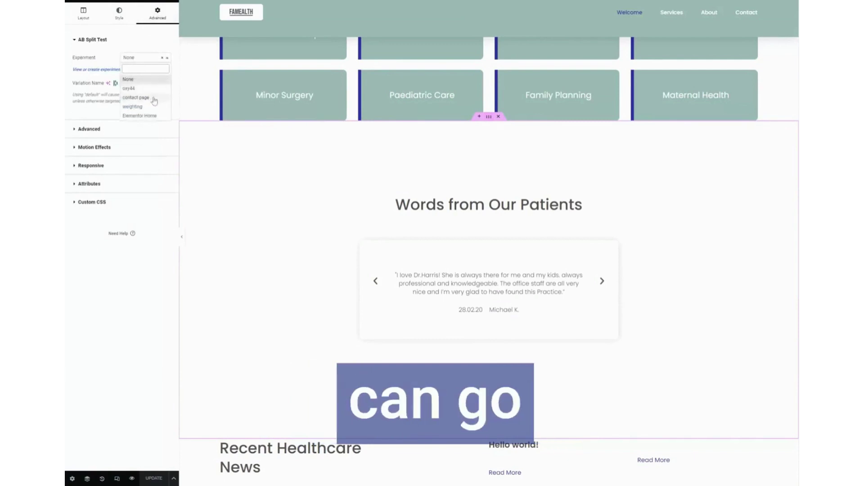
{"action": "left_click", "coordinate": [140, 116]}
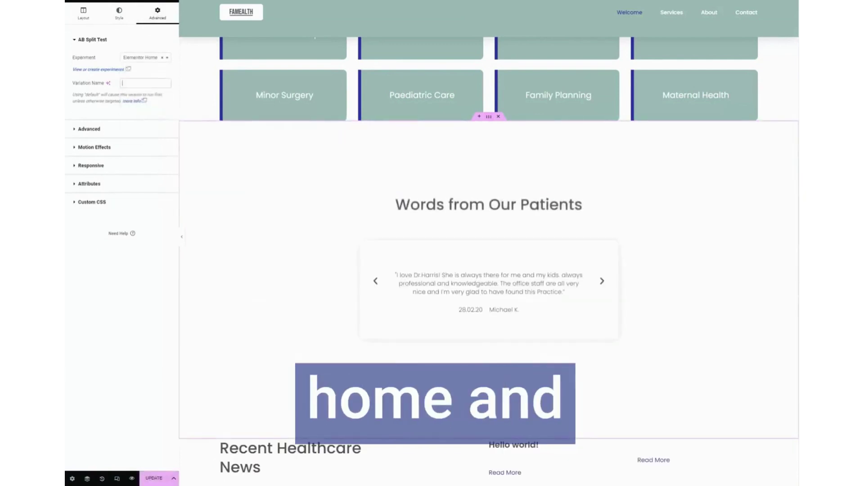
{"action": "type", "text": "defau"}
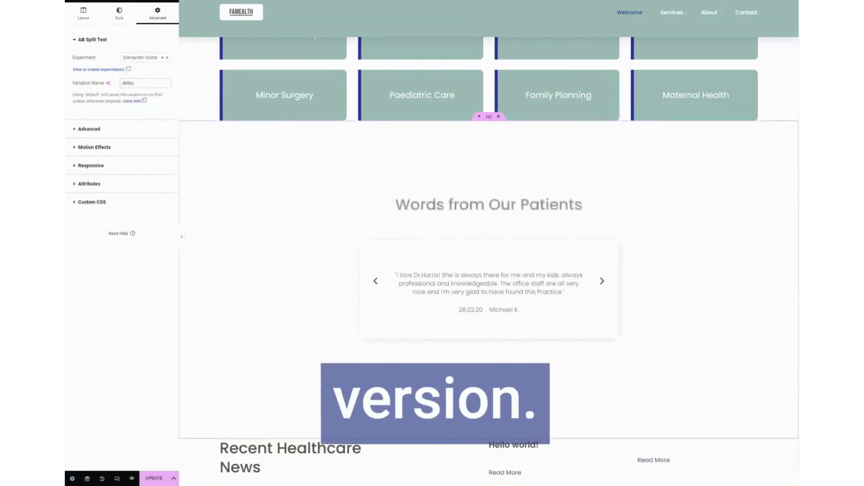
{"action": "type", "text": "lt"}
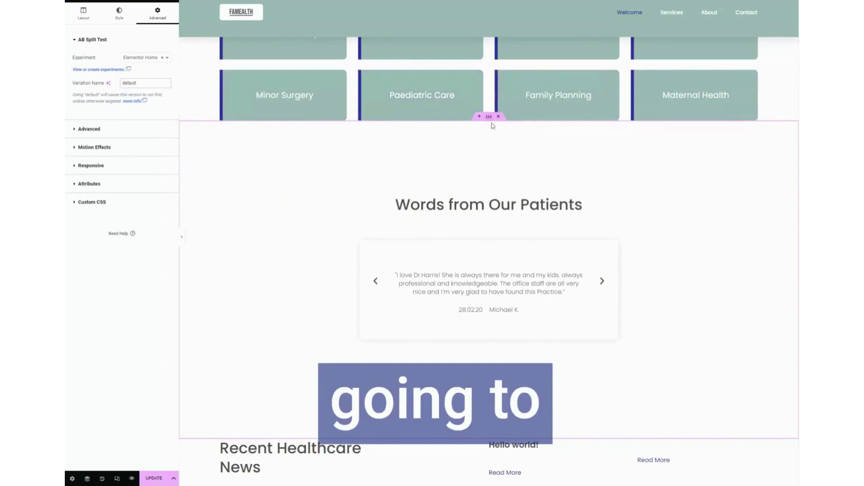
Step: Duplicate the testimonials section and move the copy directly below the hero section
{"action": "right_click", "coordinate": [460, 136]}
{"action": "left_click", "coordinate": [492, 154]}
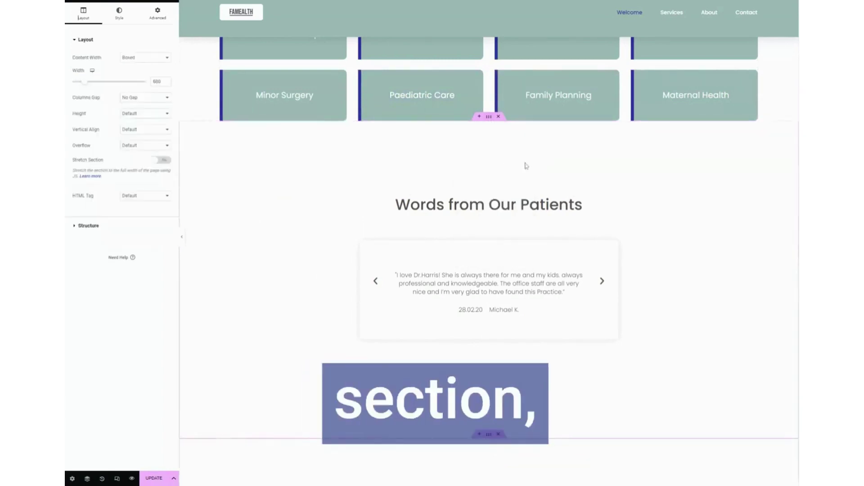
{"action": "scroll", "coordinate": [275, 246], "scroll_direction": "down", "scroll_amount": 4}
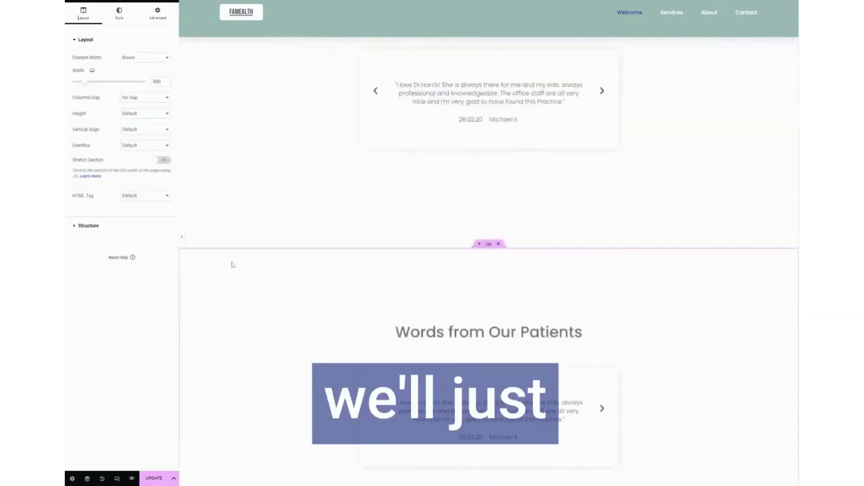
{"action": "left_click_drag", "start_coordinate": [488, 244], "coordinate": [517, 262]}
{"action": "scroll", "coordinate": [566, 290], "scroll_direction": "up", "scroll_amount": 5}
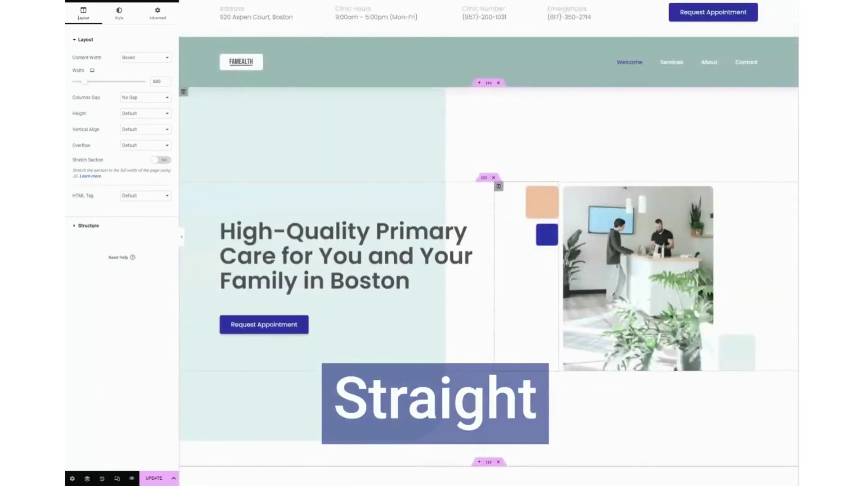
{"action": "scroll", "coordinate": [546, 239], "scroll_direction": "down", "scroll_amount": 10}
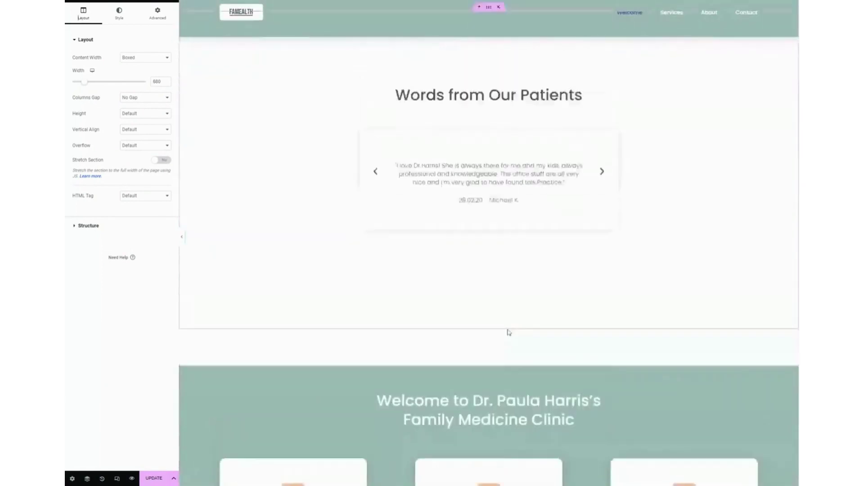
{"action": "scroll", "coordinate": [508, 332], "scroll_direction": "up", "scroll_amount": 2}
Step: Set the variation name of the testimonials section below the hero to top
{"action": "right_click", "coordinate": [378, 143]}
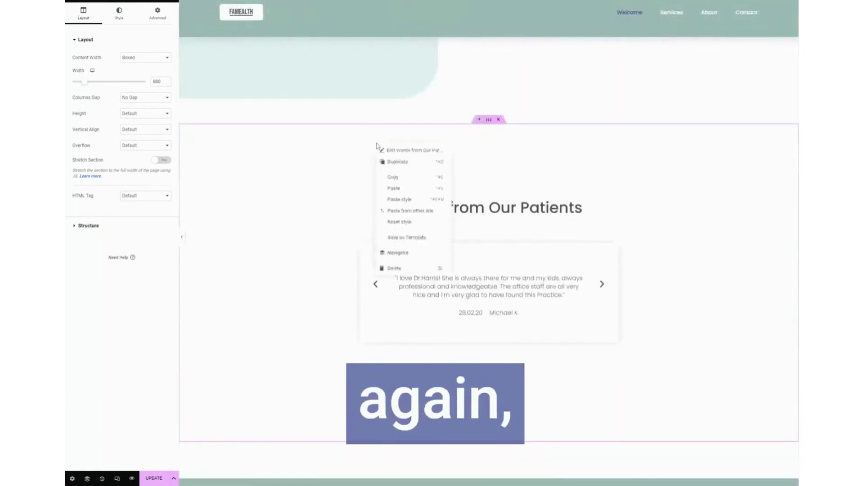
{"action": "left_click", "coordinate": [278, 156]}
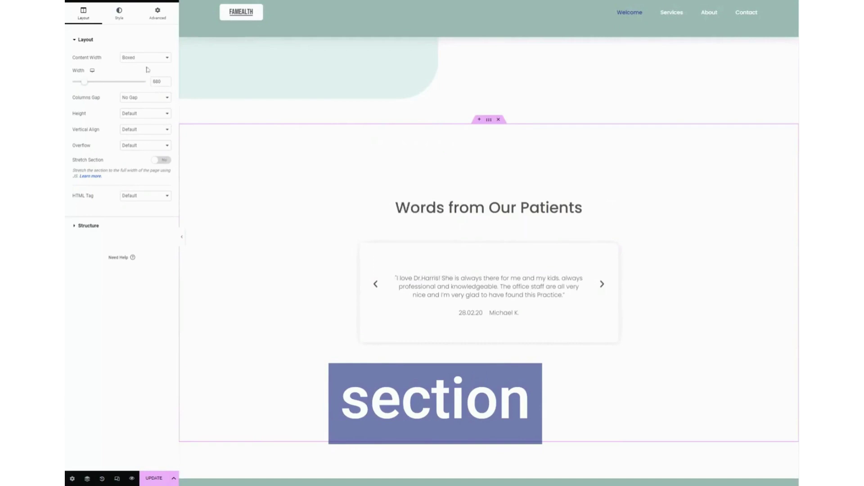
{"action": "left_click", "coordinate": [153, 17]}
{"action": "key", "text": "ctrl+a"}
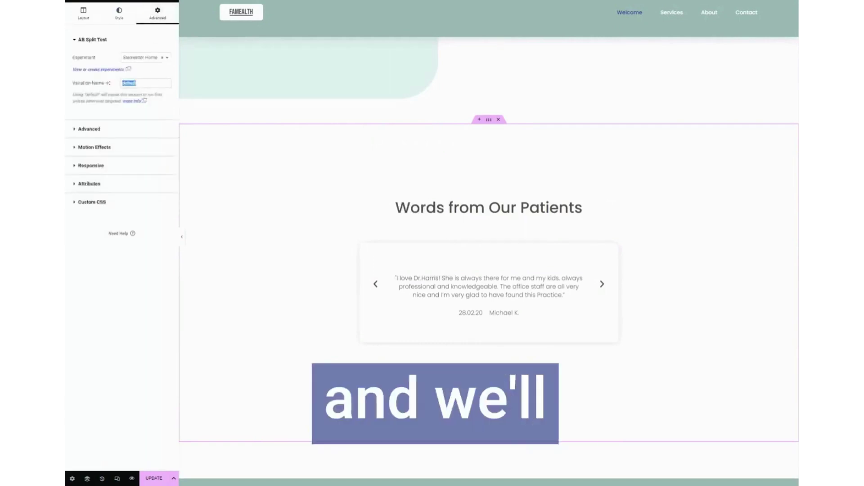
{"action": "type", "text": "top"}
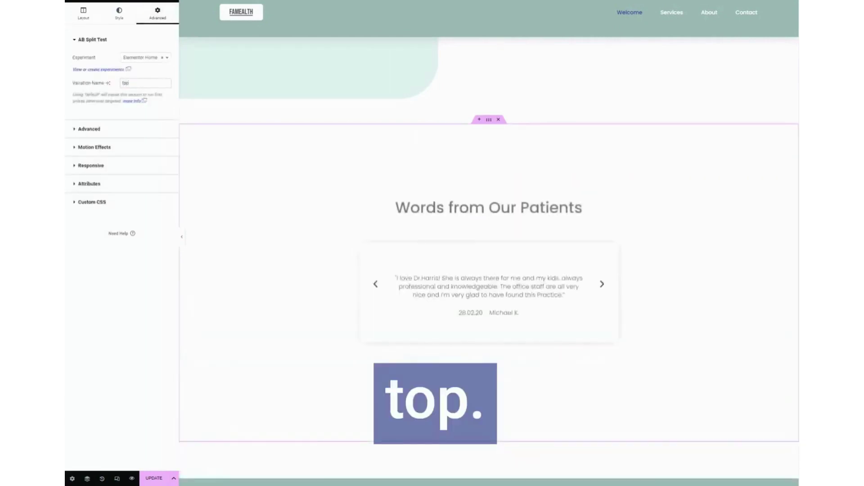
{"action": "scroll", "coordinate": [447, 289], "scroll_direction": "down", "scroll_amount": 10}
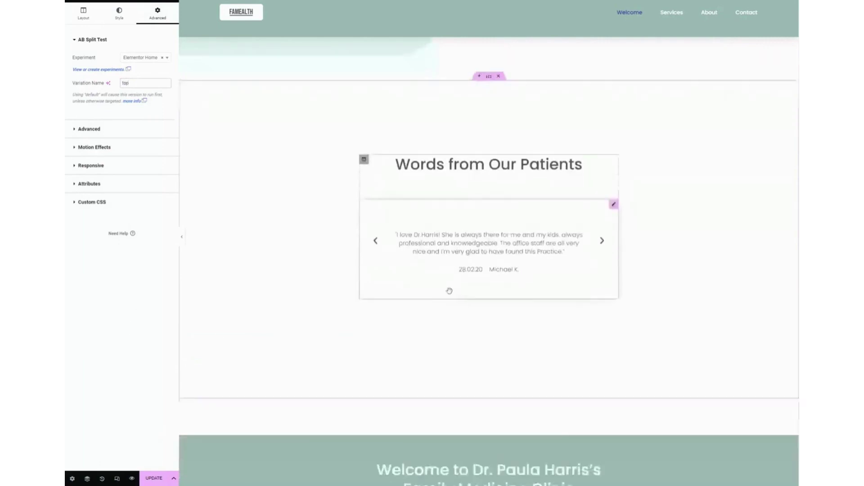
{"action": "scroll", "coordinate": [447, 227], "scroll_direction": "up", "scroll_amount": 1}
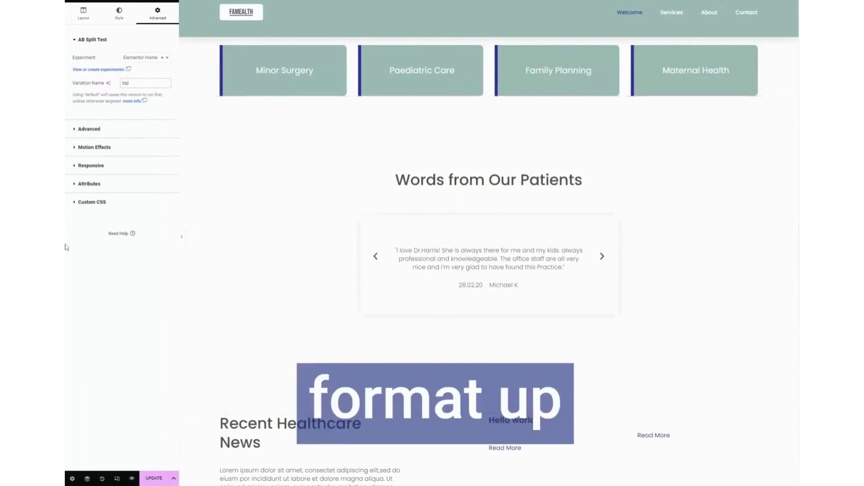
Step: Duplicate the original testimonials section and select the first slide's full testimonial text in the copy's carousel for copying
{"action": "right_click", "coordinate": [429, 116]}
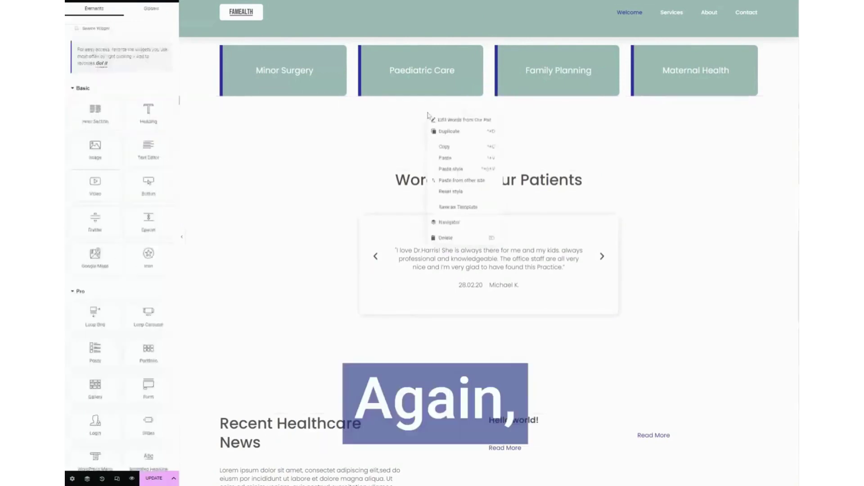
{"action": "left_click", "coordinate": [449, 131]}
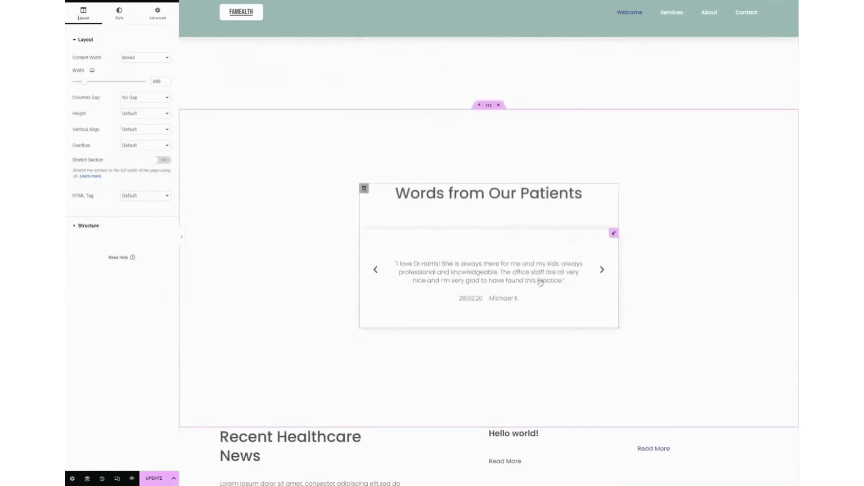
{"action": "left_click", "coordinate": [537, 282]}
{"action": "left_click", "coordinate": [124, 73]}
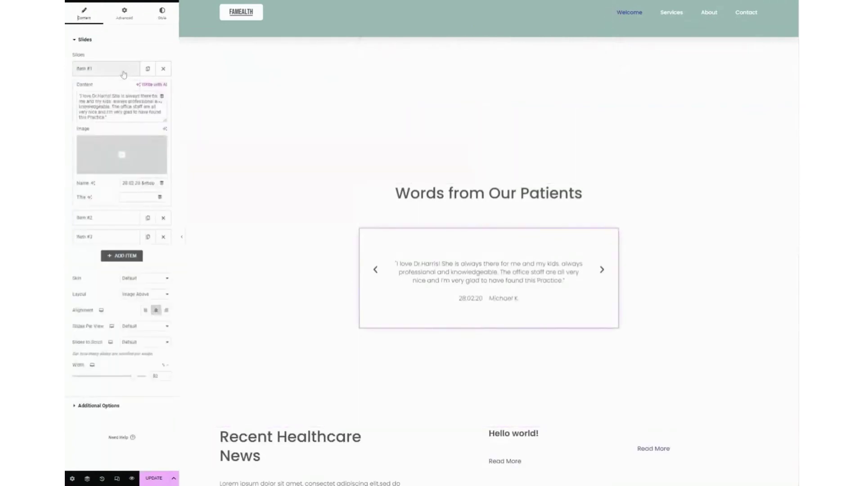
{"action": "left_click", "coordinate": [122, 107]}
{"action": "key", "text": "ctrl+a"}
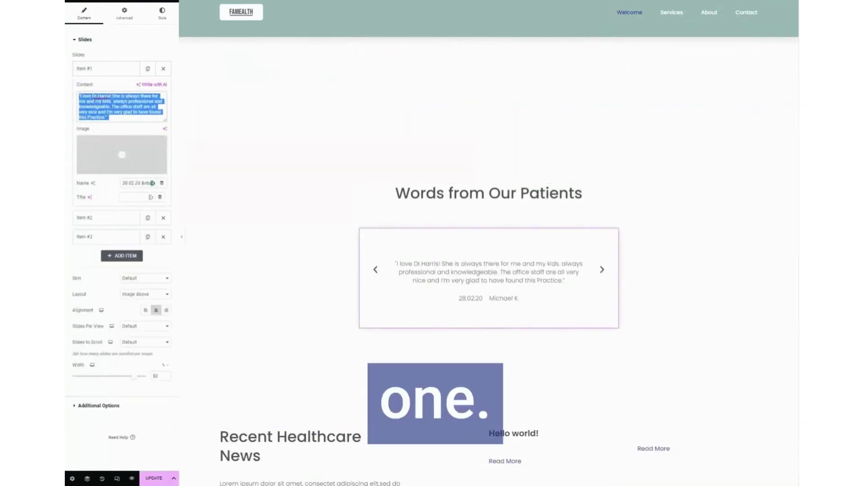
Step: Replace the carousel in the duplicated section with a text editor widget containing the copied first testimonial
{"action": "right_click", "coordinate": [580, 234]}
{"action": "left_click", "coordinate": [606, 370]}
{"action": "left_click_drag", "start_coordinate": [148, 147], "coordinate": [489, 237]}
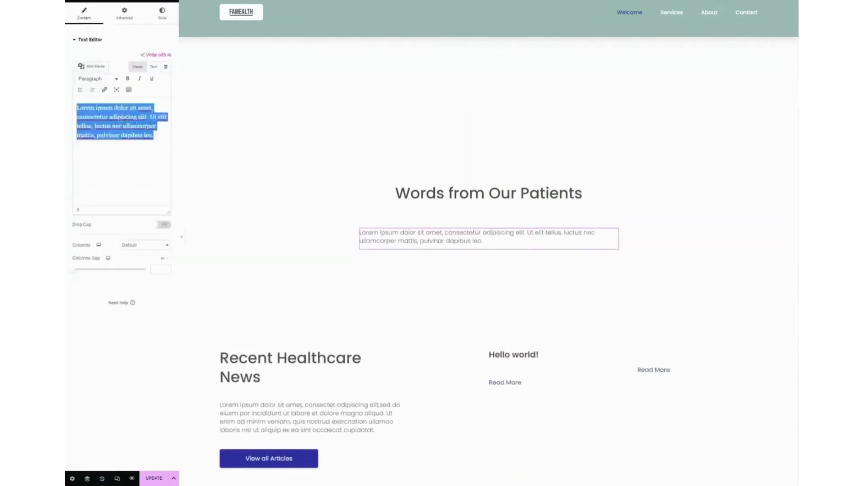
{"action": "type", "text": "\"I love Dr.Harris! She is always there for me and my kids. always professional and knowledgeable. The office staff are all very nice and I'm very glad to have found this Practice.\""}
{"action": "left_click", "coordinate": [124, 13]}
{"action": "left_click", "coordinate": [128, 155]}
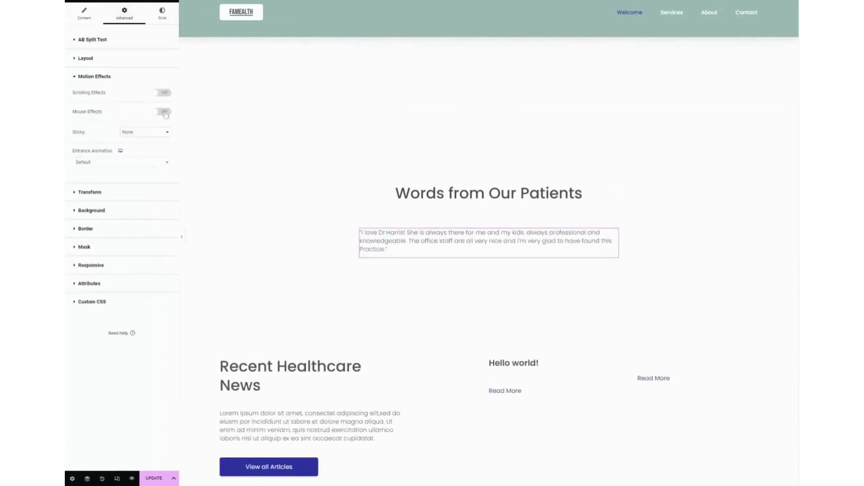
{"action": "left_click", "coordinate": [93, 39]}
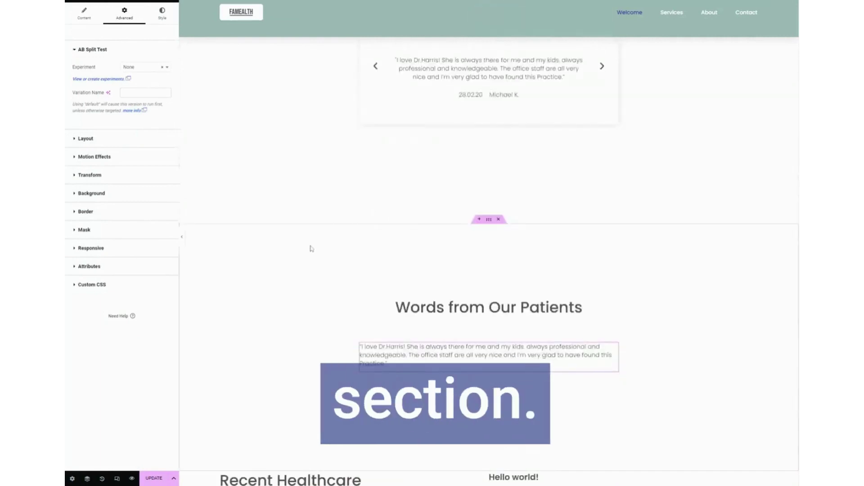
Step: Set the variation name of the plain-text testimonials section to simple and update the page
{"action": "right_click", "coordinate": [486, 239]}
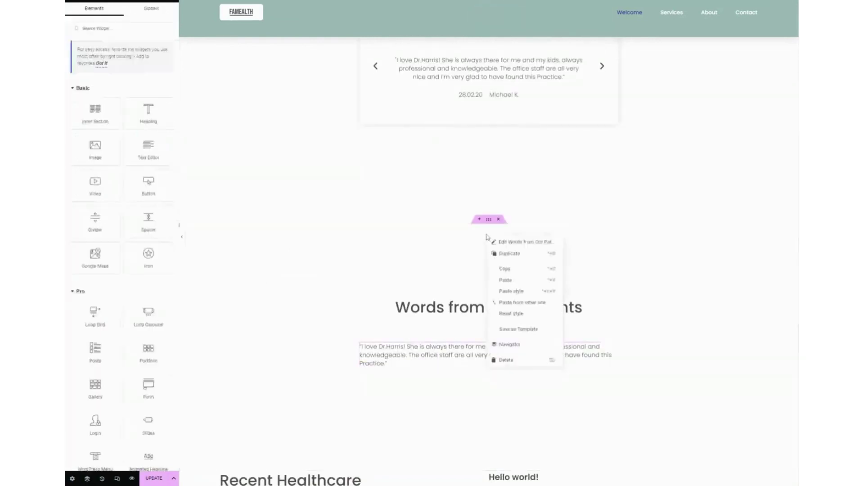
{"action": "left_click", "coordinate": [499, 242]}
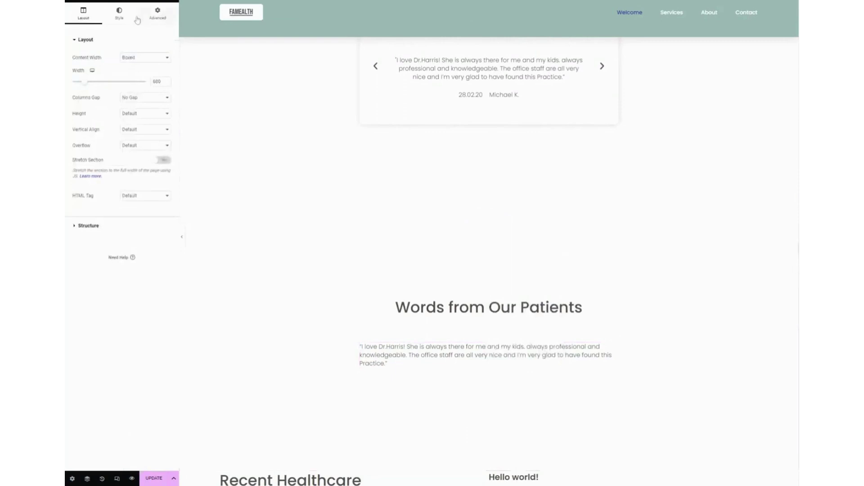
{"action": "left_click", "coordinate": [162, 17]}
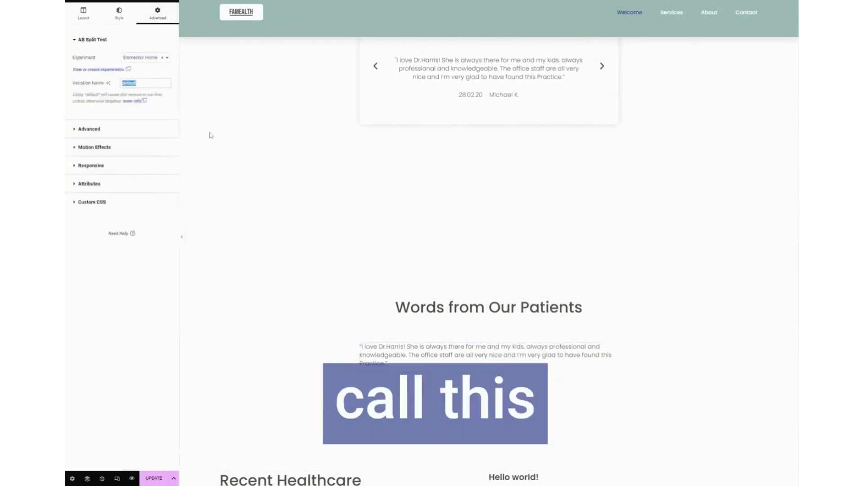
{"action": "type", "text": "simple"}
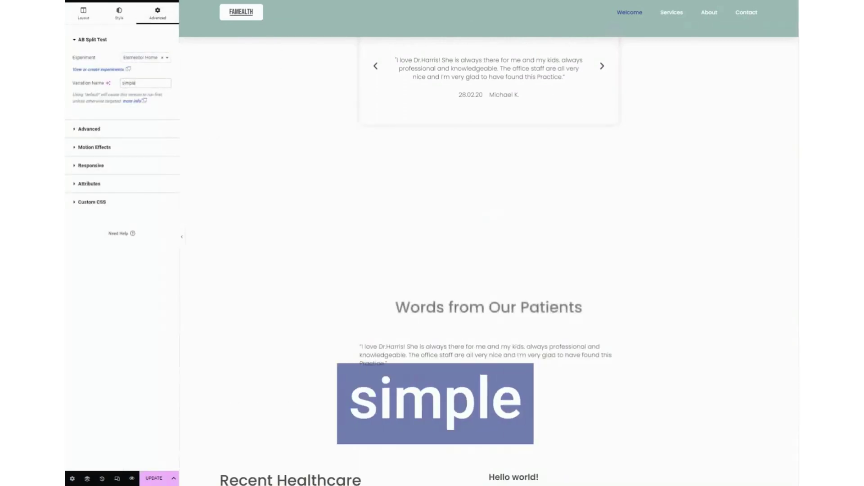
{"action": "scroll", "coordinate": [521, 380], "scroll_direction": "down", "scroll_amount": 4}
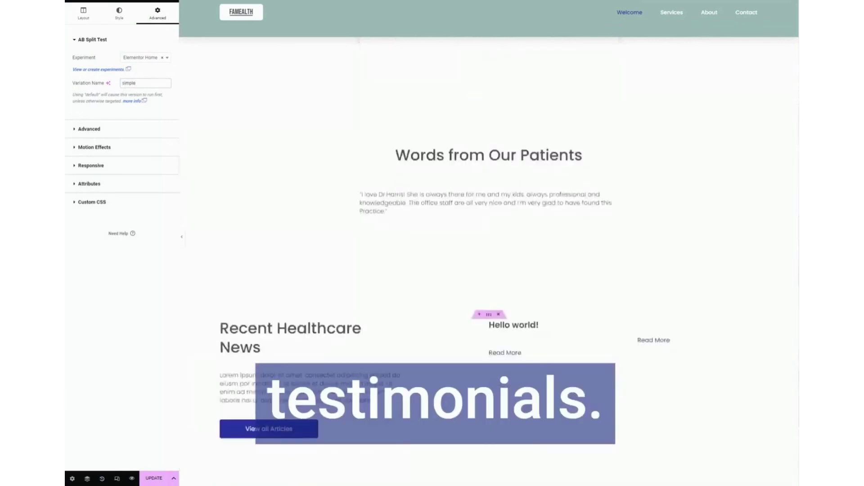
{"action": "scroll", "coordinate": [405, 270], "scroll_direction": "up", "scroll_amount": 5}
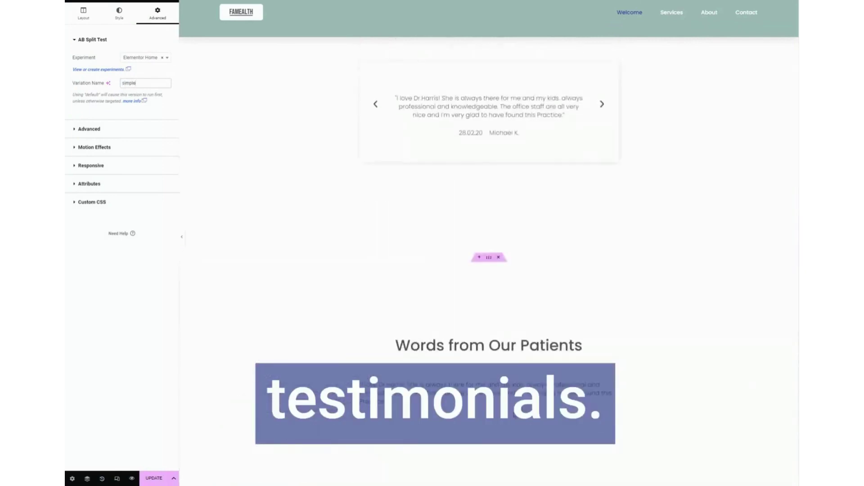
{"action": "left_click", "coordinate": [154, 478]}
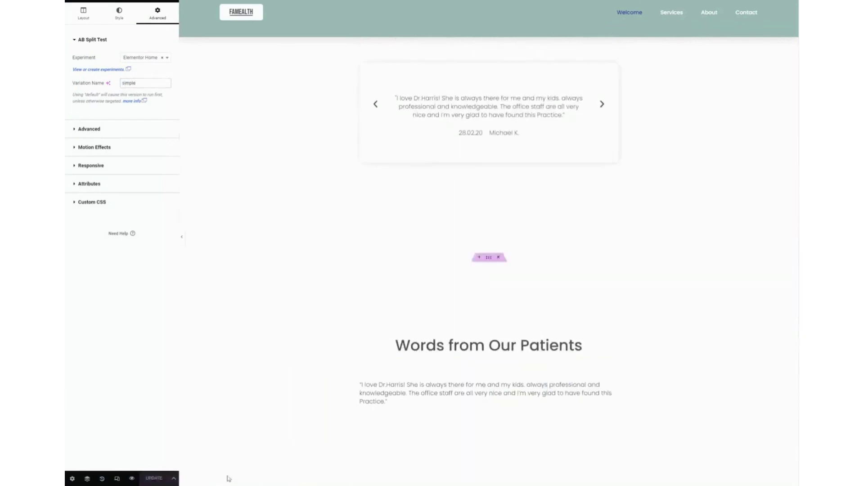
Step: Examine the AB Split Test settings of the Routine check-ups box and the testimonials variations across the page
{"action": "scroll", "coordinate": [536, 315], "scroll_direction": "up", "scroll_amount": 5}
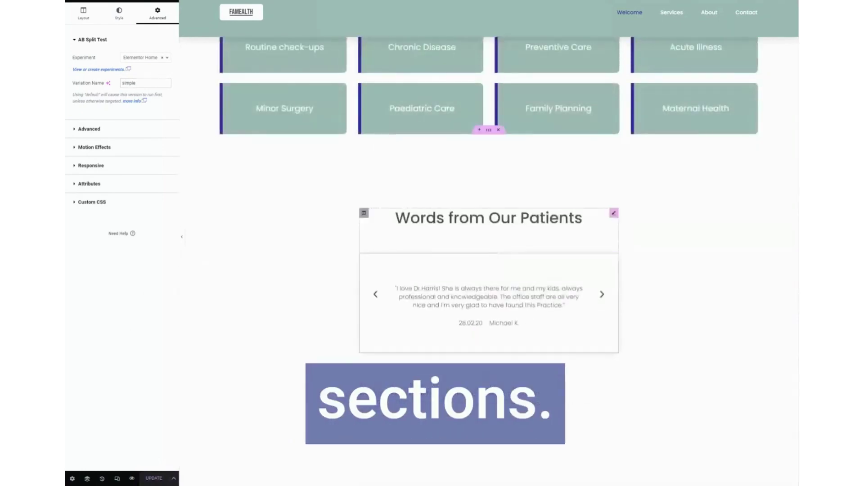
{"action": "left_click", "coordinate": [517, 294]}
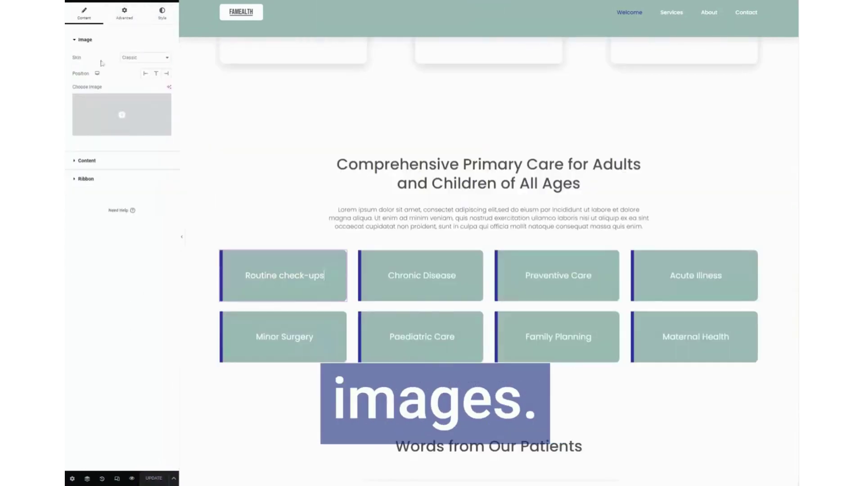
{"action": "left_click", "coordinate": [124, 13]}
{"action": "scroll", "coordinate": [606, 301], "scroll_direction": "up", "scroll_amount": 5}
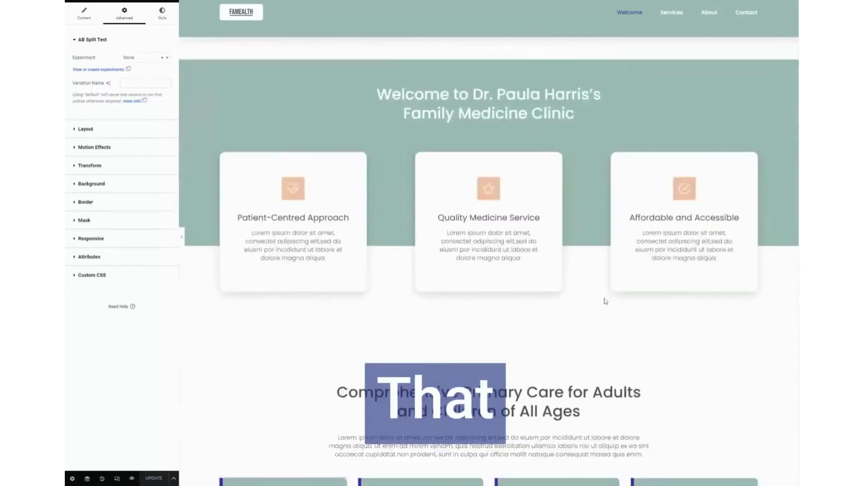
{"action": "scroll", "coordinate": [606, 301], "scroll_direction": "down", "scroll_amount": 10}
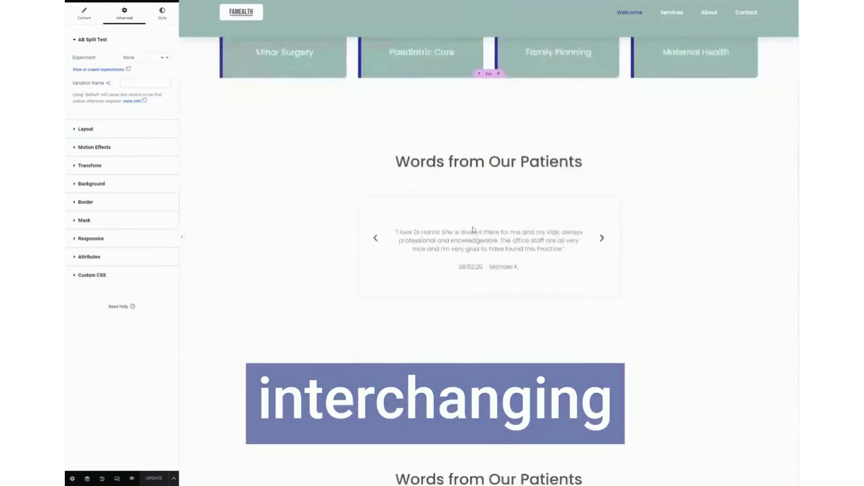
{"action": "scroll", "coordinate": [477, 230], "scroll_direction": "down", "scroll_amount": 1}
{"action": "scroll", "coordinate": [548, 318], "scroll_direction": "down", "scroll_amount": 3}
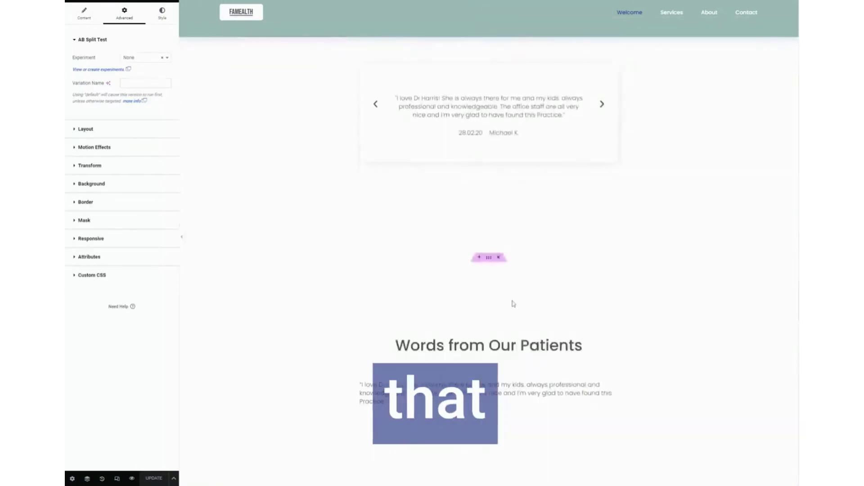
{"action": "scroll", "coordinate": [511, 302], "scroll_direction": "up", "scroll_amount": 4}
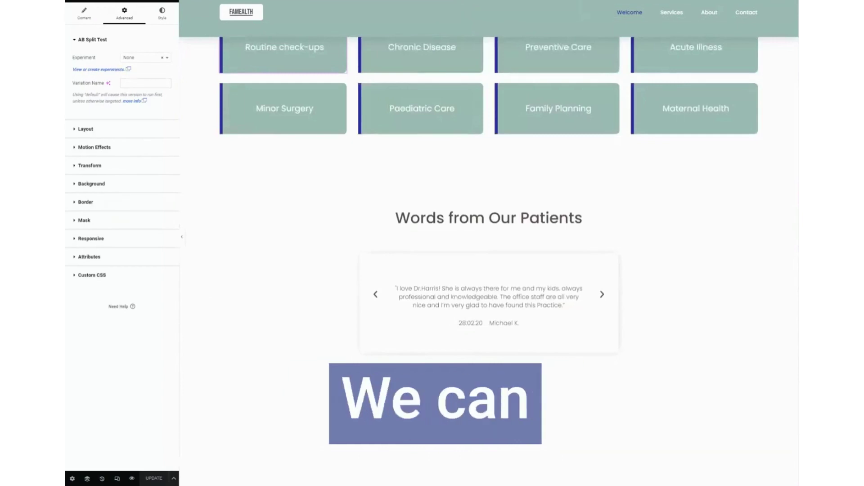
Step: Preview the homepage outside the editor and show the simple variation of the Elementor Home test
{"action": "left_click", "coordinate": [131, 479]}
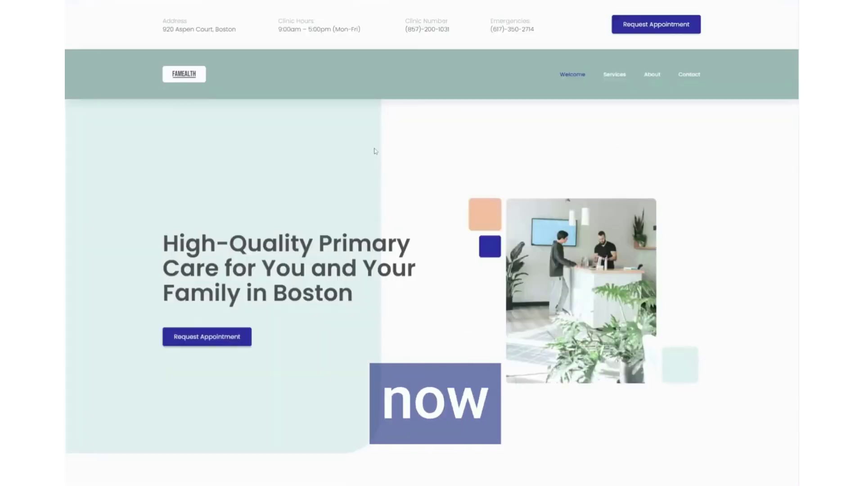
{"action": "scroll", "coordinate": [360, 153], "scroll_direction": "down", "scroll_amount": 10}
{"action": "scroll", "coordinate": [347, 160], "scroll_direction": "down", "scroll_amount": 10}
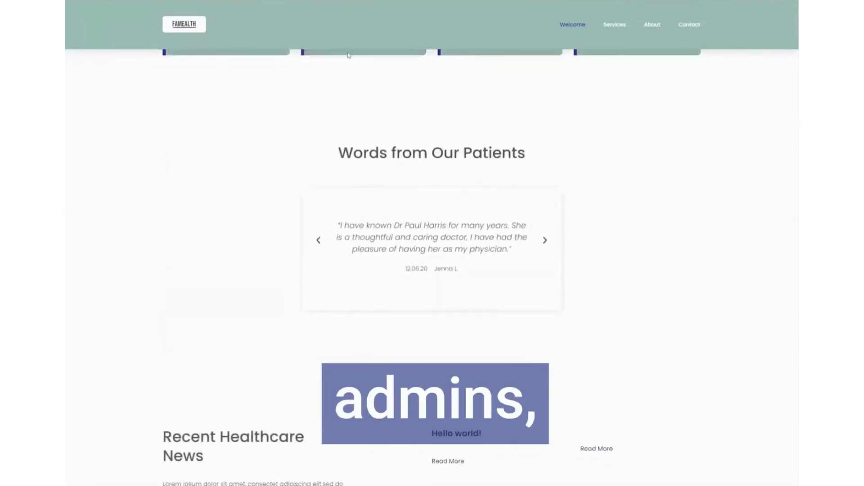
{"action": "mouse_move", "coordinate": [319, 7]}
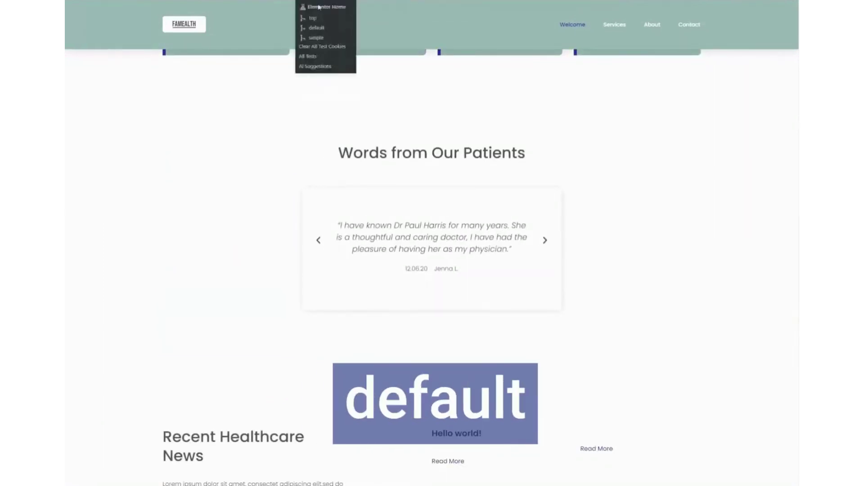
{"action": "left_click", "coordinate": [328, 37]}
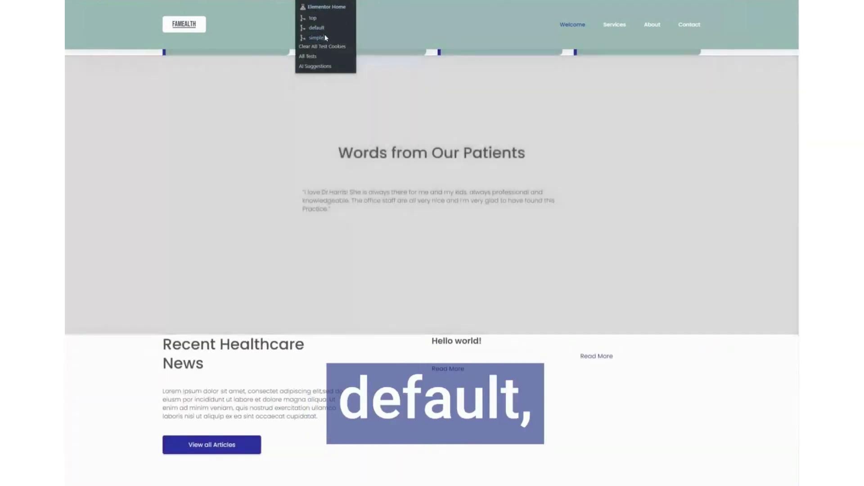
{"action": "scroll", "coordinate": [439, 136], "scroll_direction": "up", "scroll_amount": 15}
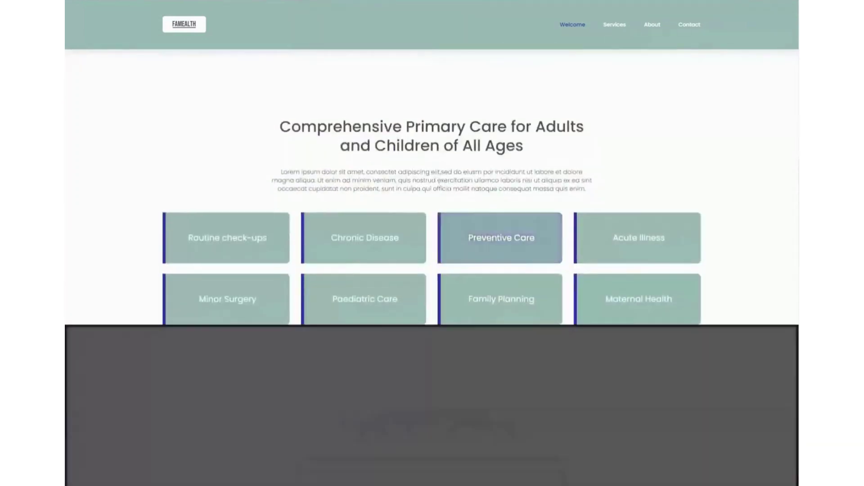
{"action": "scroll", "coordinate": [439, 153], "scroll_direction": "down", "scroll_amount": 1}
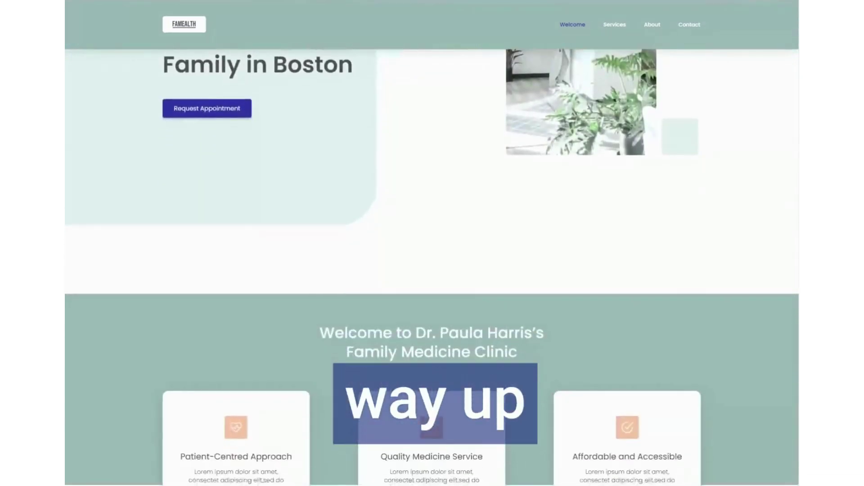
Step: Switch the homepage preview to the top variation and check the testimonials section below the hero
{"action": "mouse_move", "coordinate": [326, 1]}
{"action": "left_click", "coordinate": [340, 21]}
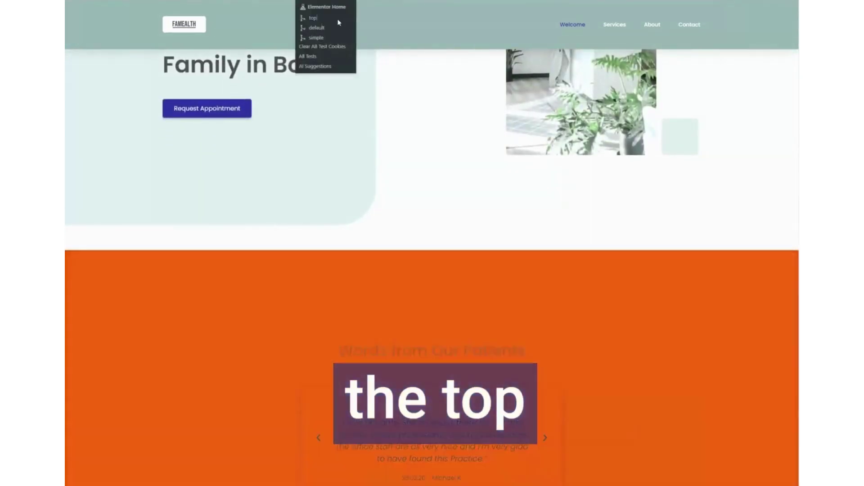
{"action": "scroll", "coordinate": [470, 135], "scroll_direction": "up", "scroll_amount": 3}
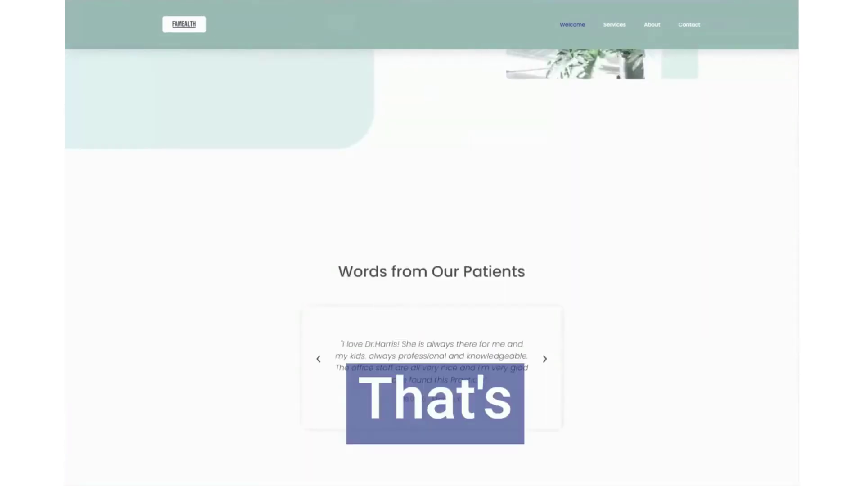
Step: Open the Elementor Home test from the site and review the results of its top, default and simple variations
{"action": "mouse_move", "coordinate": [324, 11]}
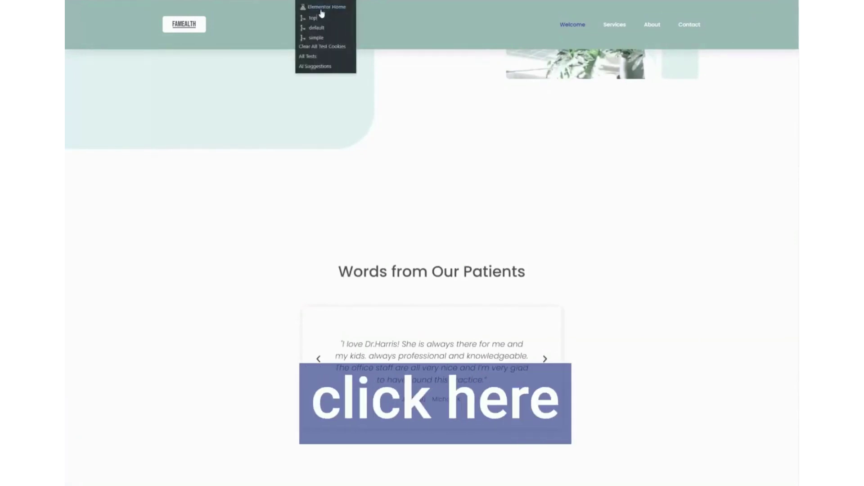
{"action": "left_click", "coordinate": [320, 8]}
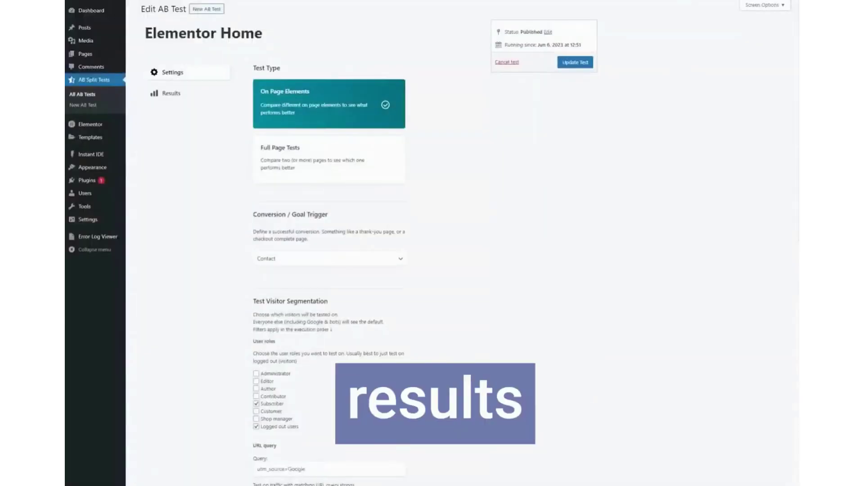
{"action": "left_click", "coordinate": [197, 93]}
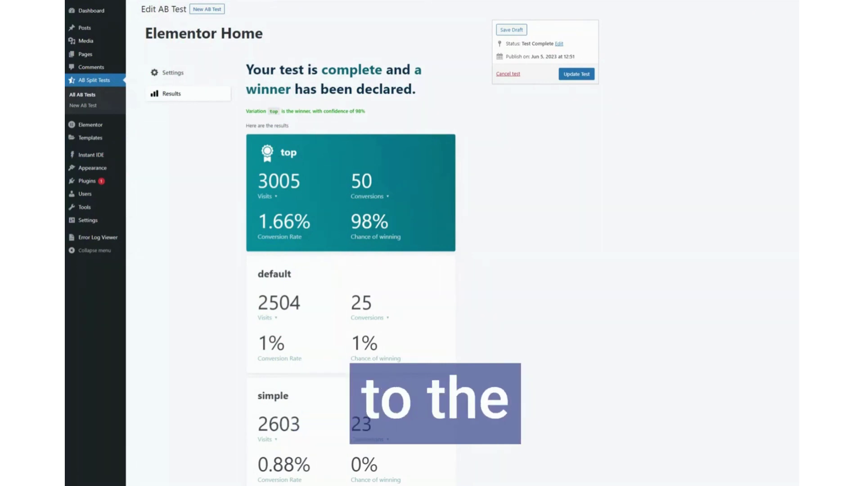
{"action": "scroll", "coordinate": [351, 243], "scroll_direction": "down", "scroll_amount": 1}
{"action": "scroll", "coordinate": [351, 243], "scroll_direction": "down", "scroll_amount": 1}
{"action": "scroll", "coordinate": [313, 182], "scroll_direction": "up", "scroll_amount": 2}
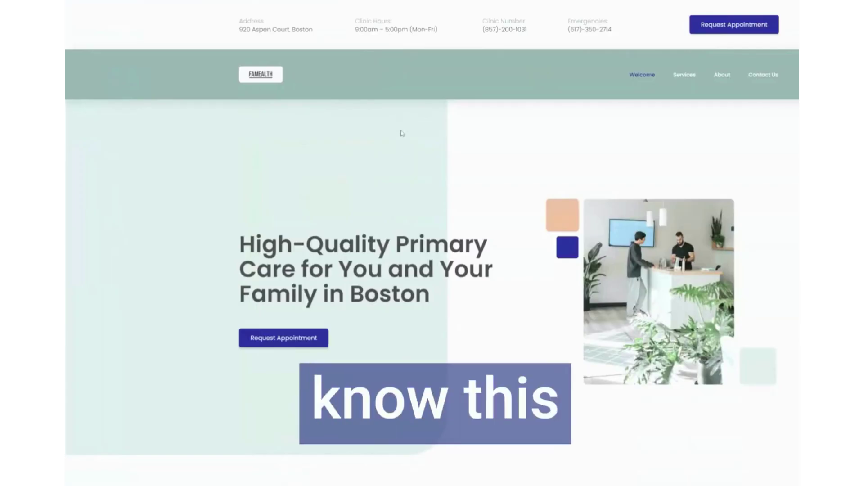
Step: Examine the live homepage from the hero through the testimonials section to check the placement of the winning variation
{"action": "scroll", "coordinate": [374, 167], "scroll_direction": "down", "scroll_amount": 8}
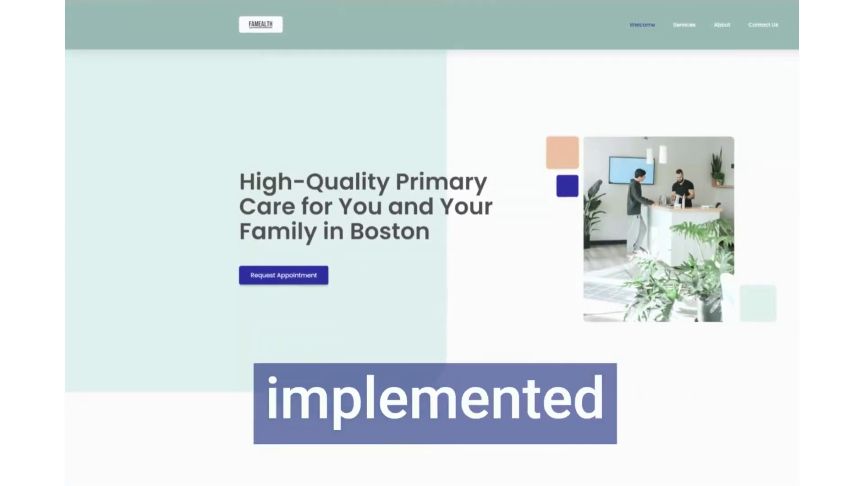
{"action": "scroll", "coordinate": [384, 146], "scroll_direction": "down", "scroll_amount": 2}
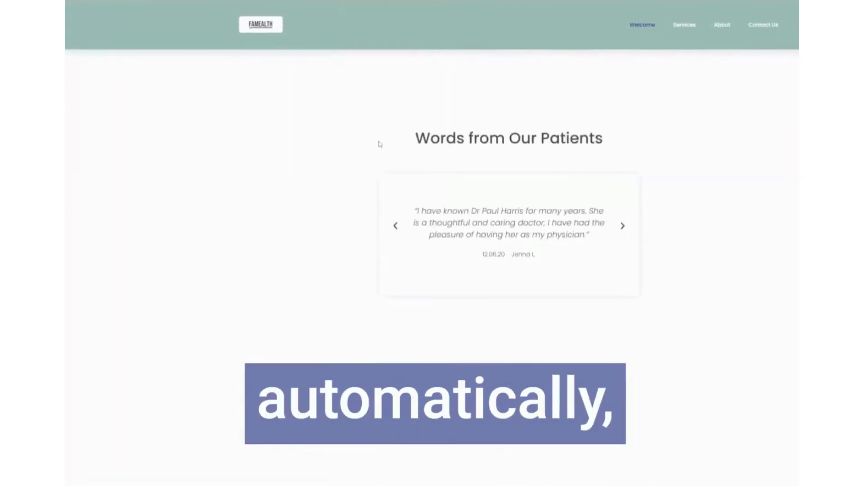
{"action": "scroll", "coordinate": [297, 144], "scroll_direction": "down", "scroll_amount": 4}
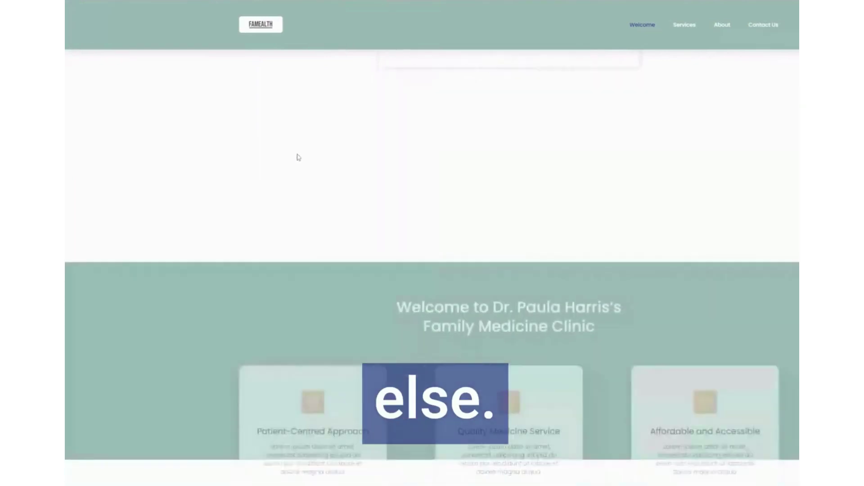
{"action": "scroll", "coordinate": [296, 180], "scroll_direction": "up", "scroll_amount": 5}
{"action": "scroll", "coordinate": [288, 198], "scroll_direction": "up", "scroll_amount": 1}
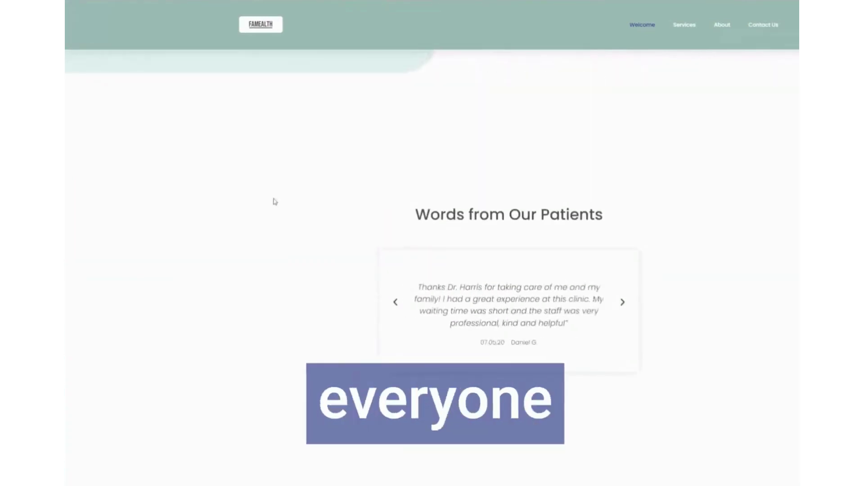